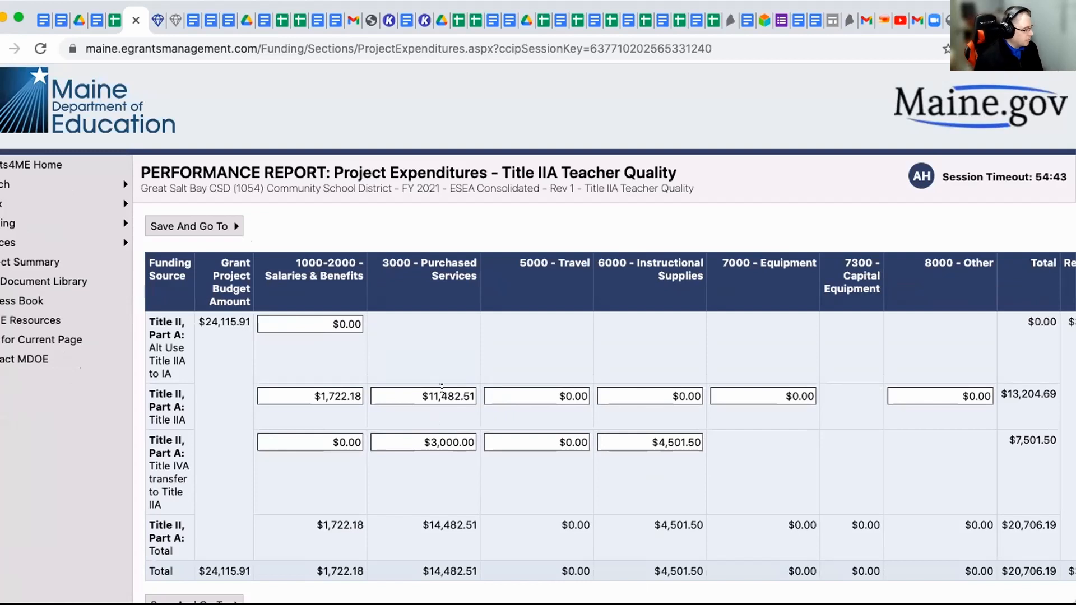
# - Save the Title IIA Teacher Quality expenditures page, return to Sections and open that project's Project Budget
pyautogui.moveTo(424, 394)
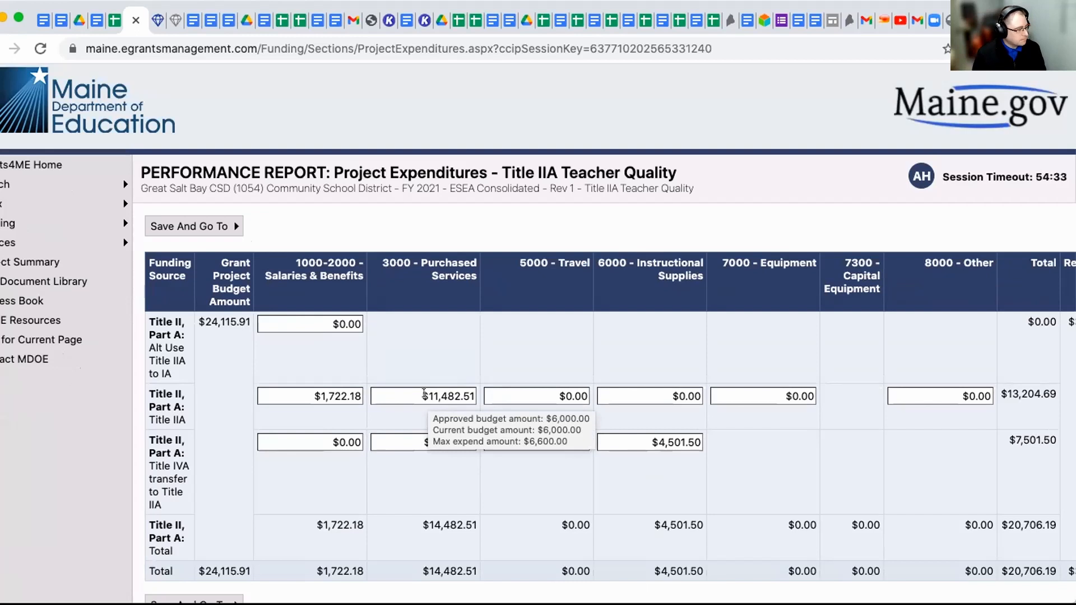
pyautogui.moveTo(346, 396)
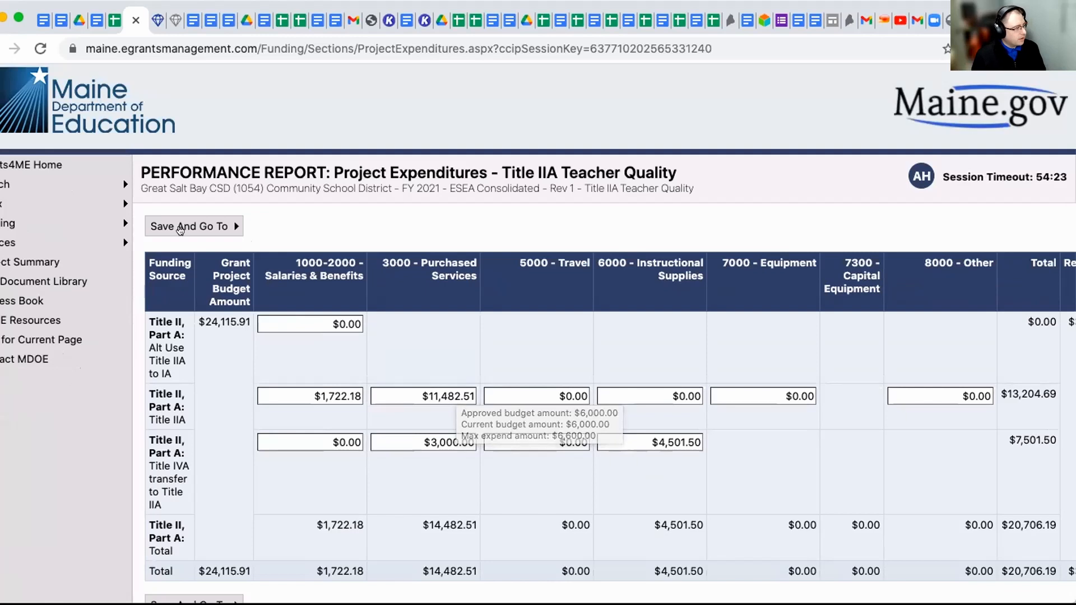
pyautogui.moveTo(176, 225)
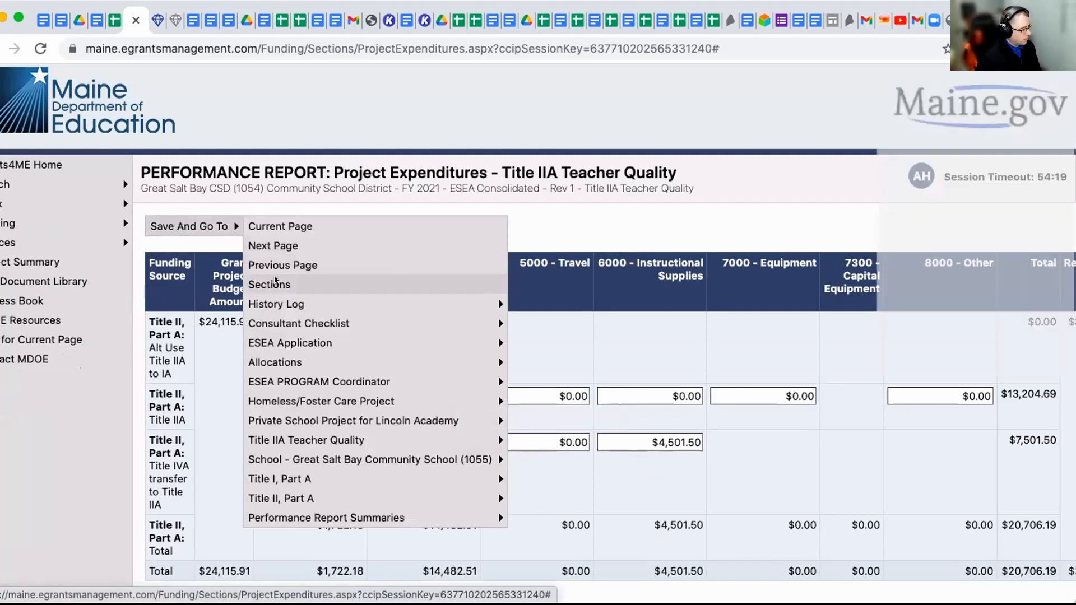
pyautogui.click(271, 283)
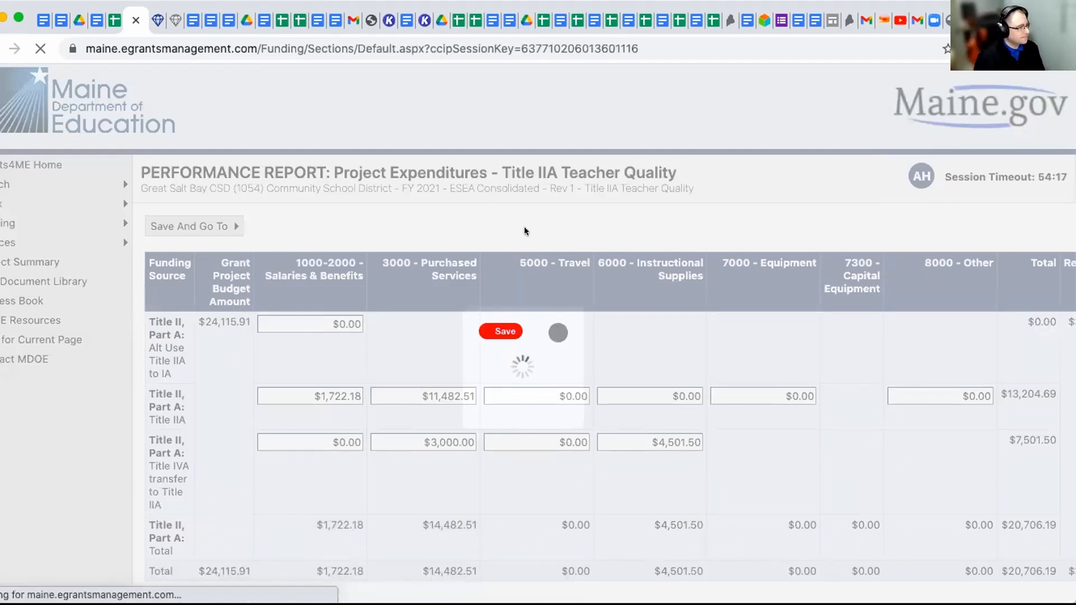
pyautogui.scroll(-2, 491, 480)
pyautogui.scroll(-8, 491, 481)
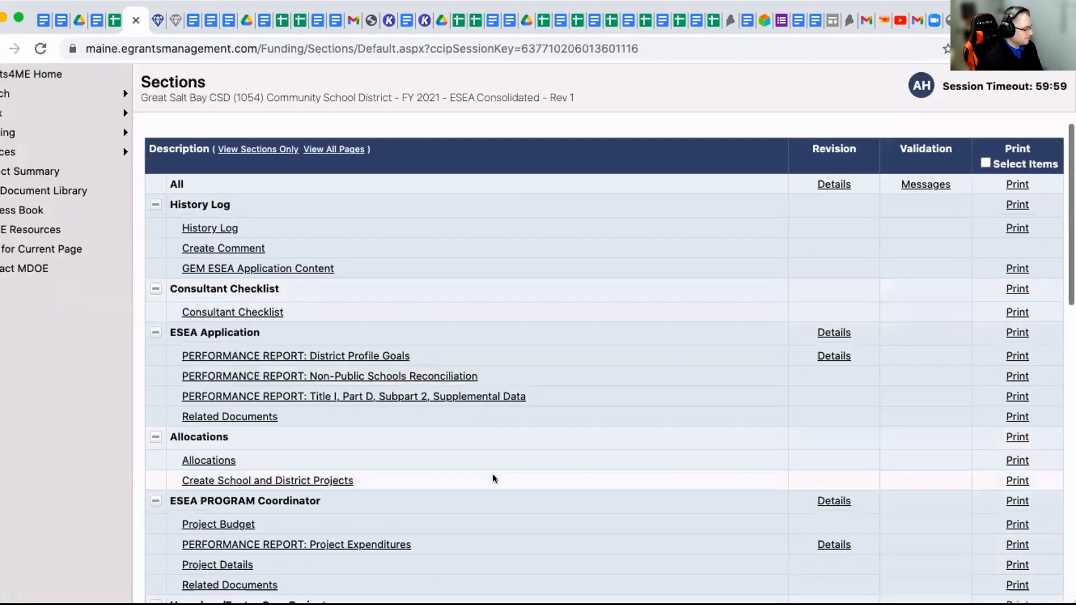
pyautogui.scroll(-5, 493, 478)
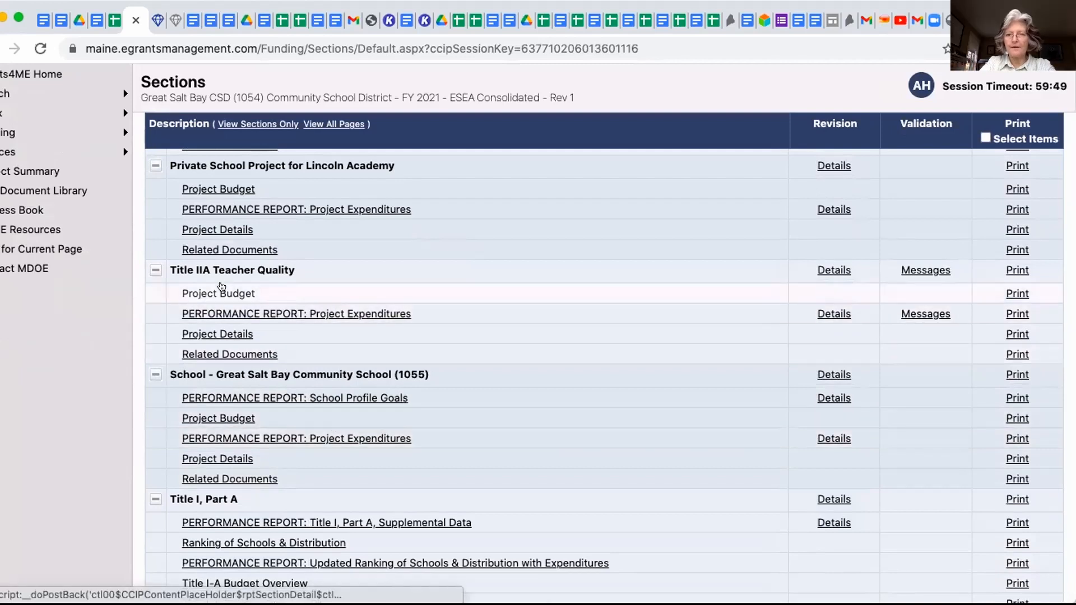
pyautogui.click(222, 293)
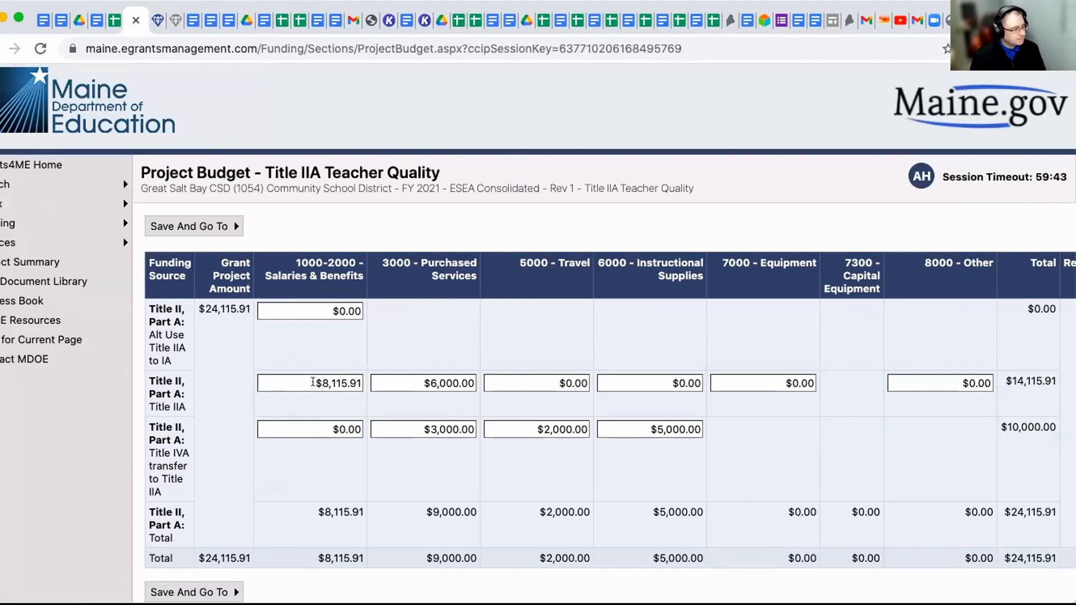
# - Set the Title IIA budget to $3,115.91 for Salaries & Benefits and $11,000.00 for Purchased Services, and save the current page
pyautogui.click(327, 383)
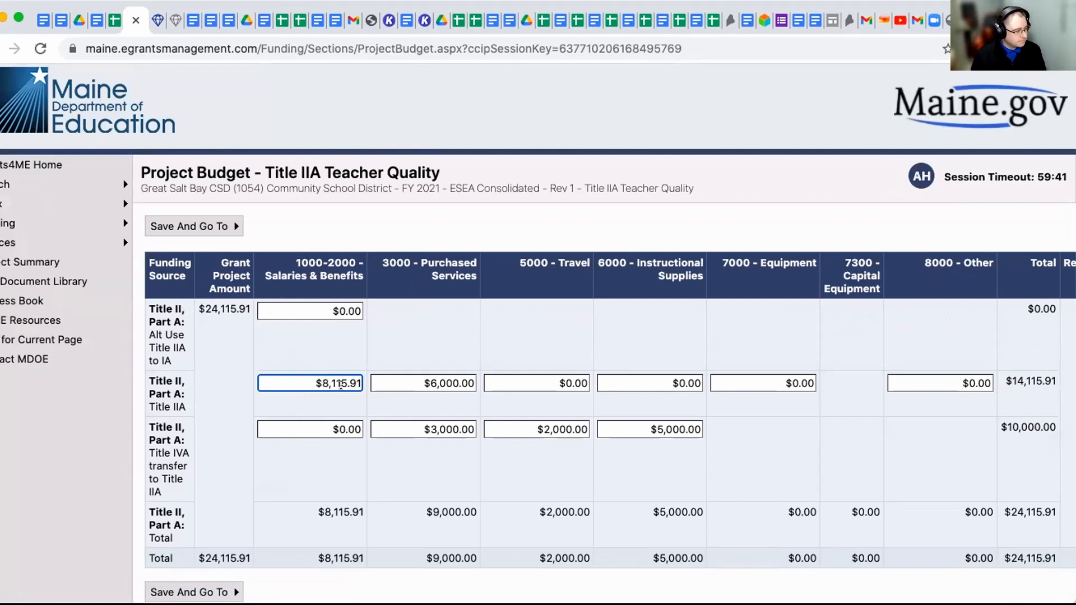
pyautogui.press('BackSpace')
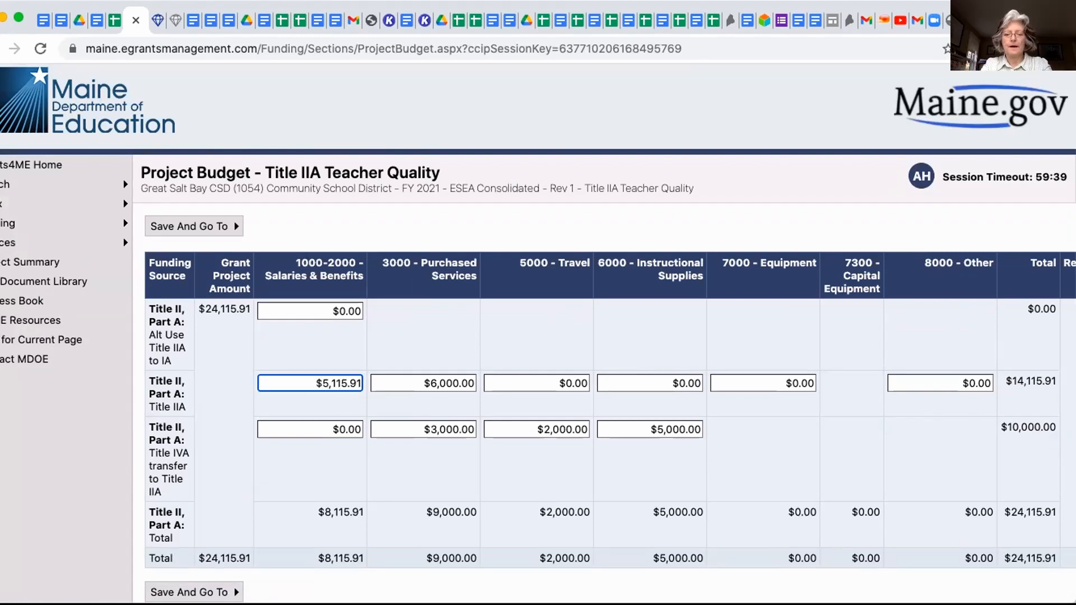
pyautogui.write('3')
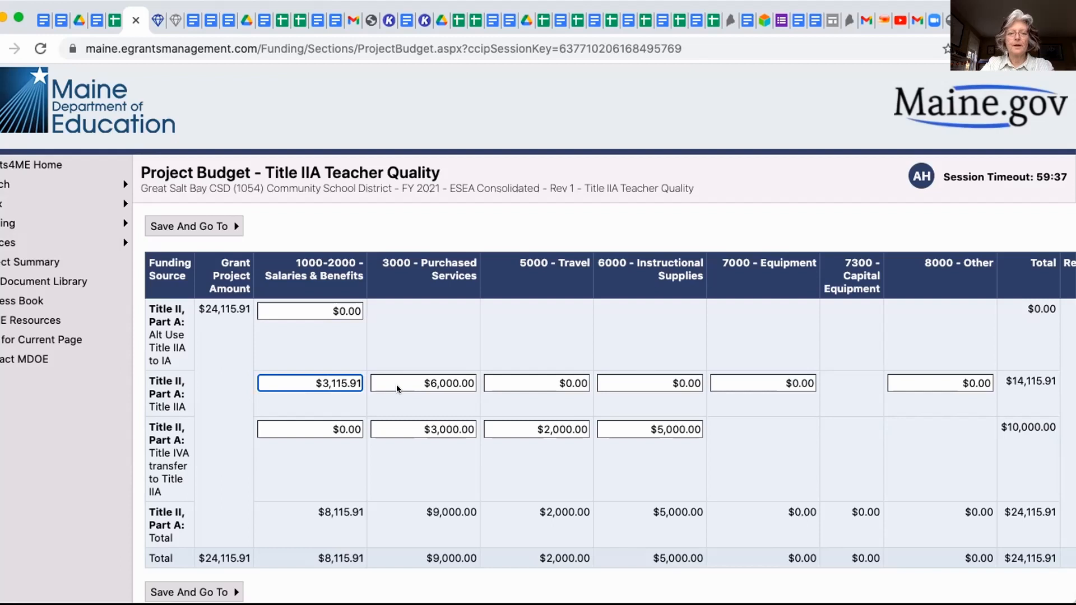
pyautogui.click(433, 383)
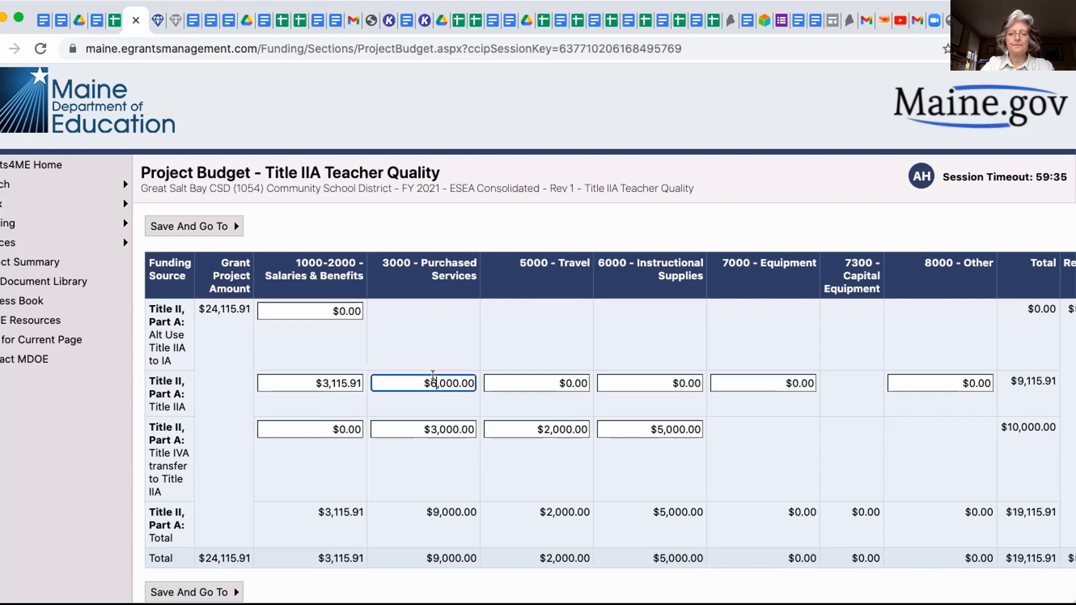
pyautogui.press('BackSpace')
pyautogui.write('7')
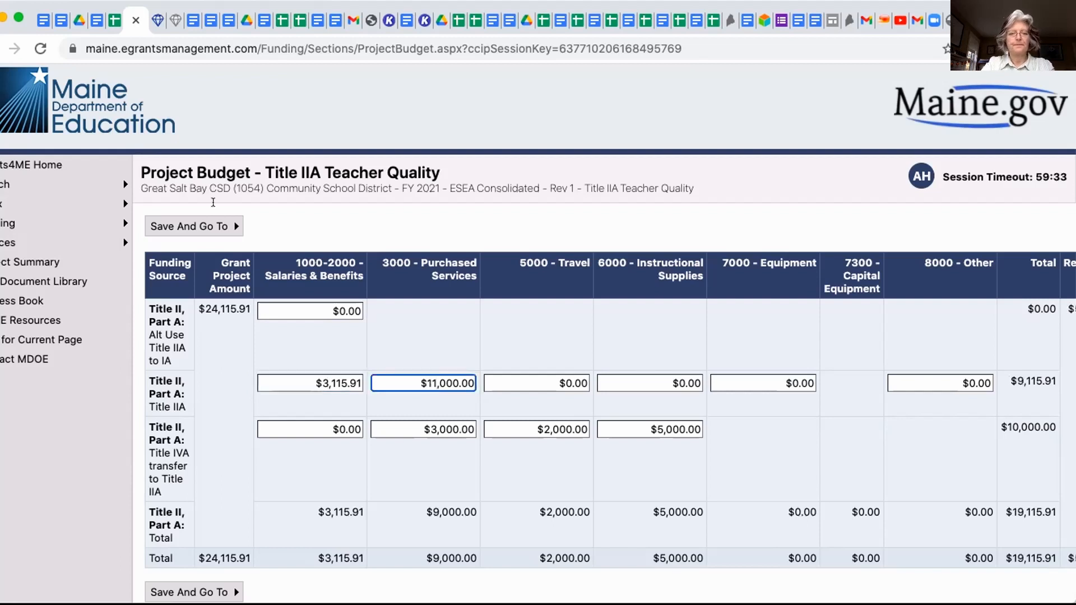
pyautogui.moveTo(194, 220)
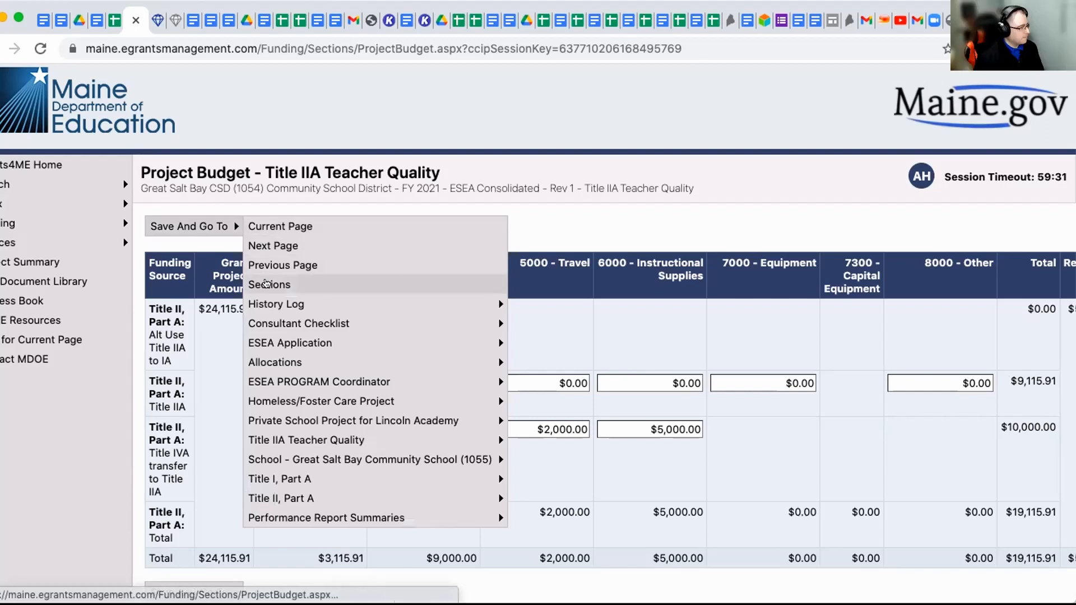
pyautogui.click(270, 224)
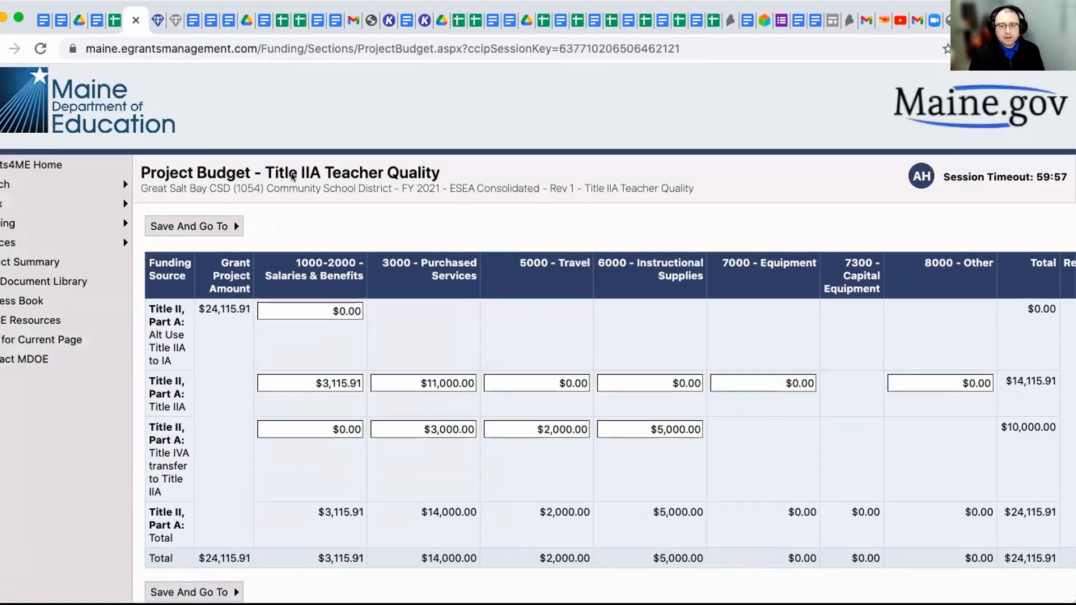
# - Return to Sections and change the application status to Revision Completed, accepting the assurances and confirming
pyautogui.click(216, 227)
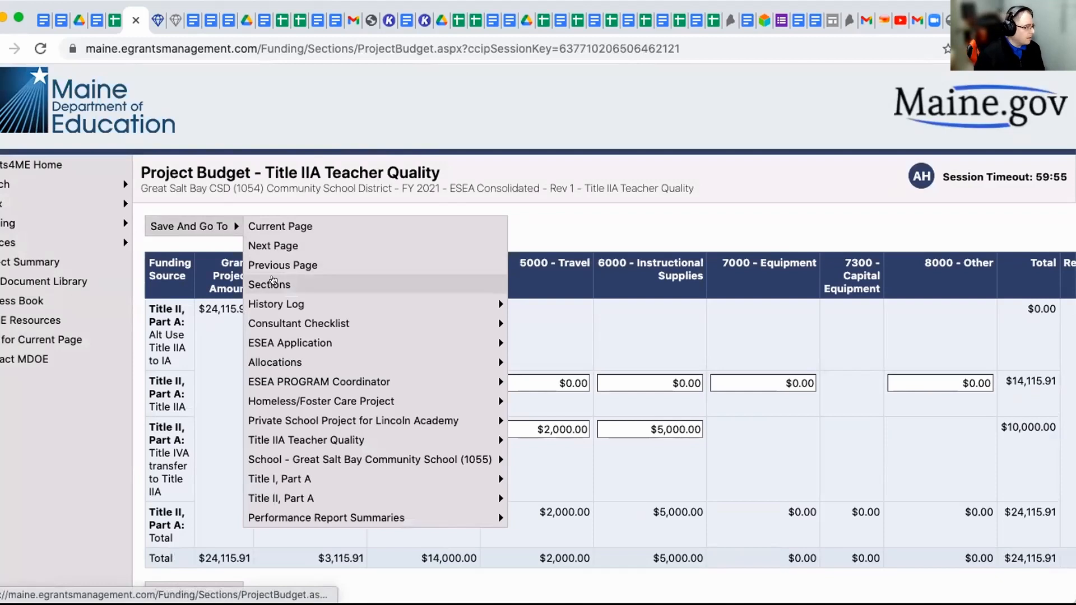
pyautogui.click(273, 283)
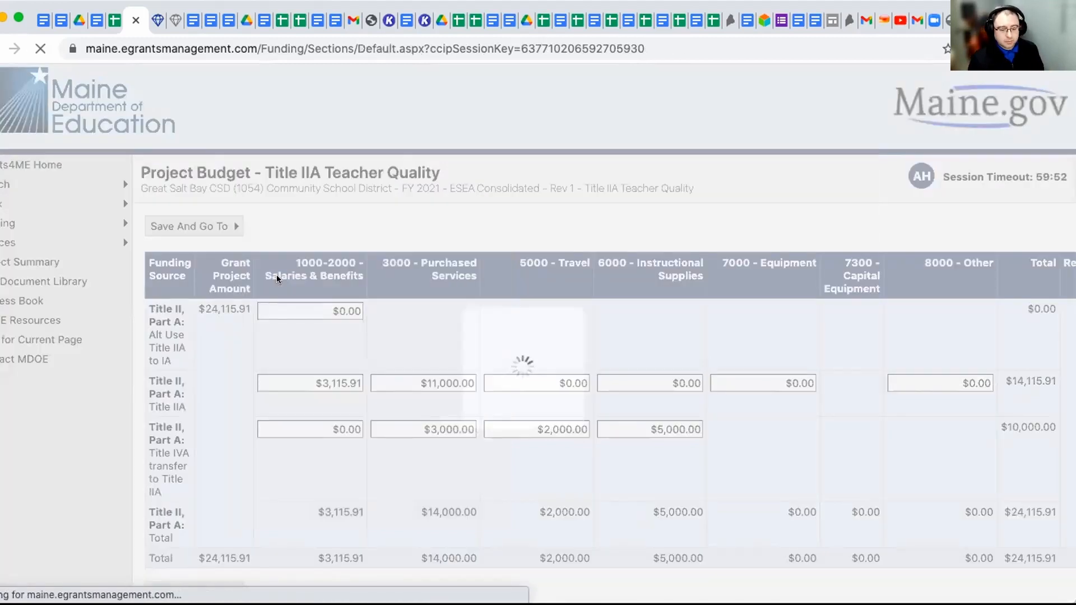
pyautogui.scroll(-2, 482, 419)
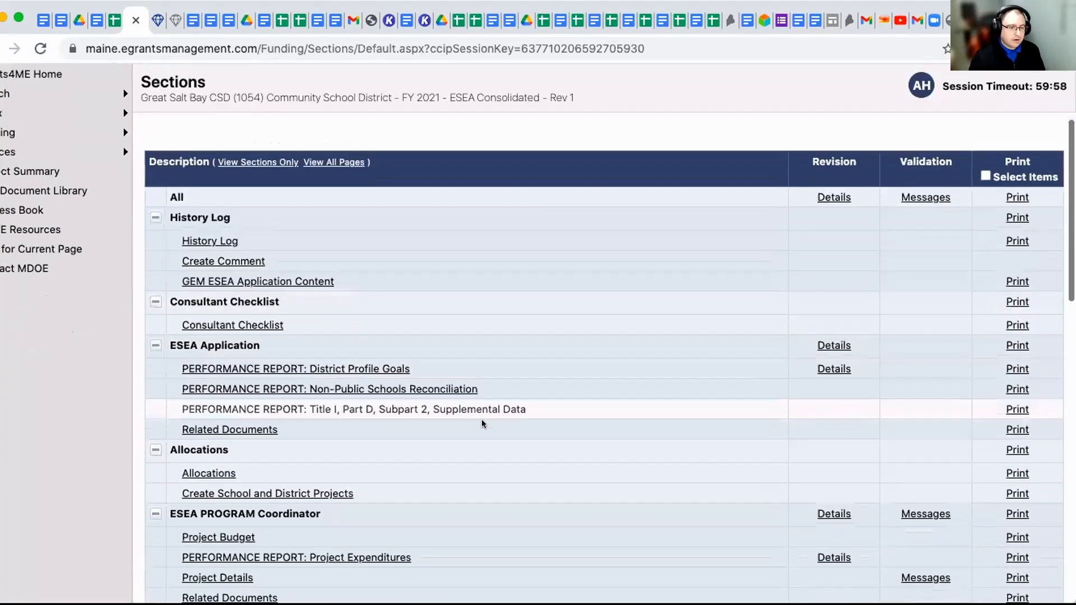
pyautogui.scroll(-2, 482, 420)
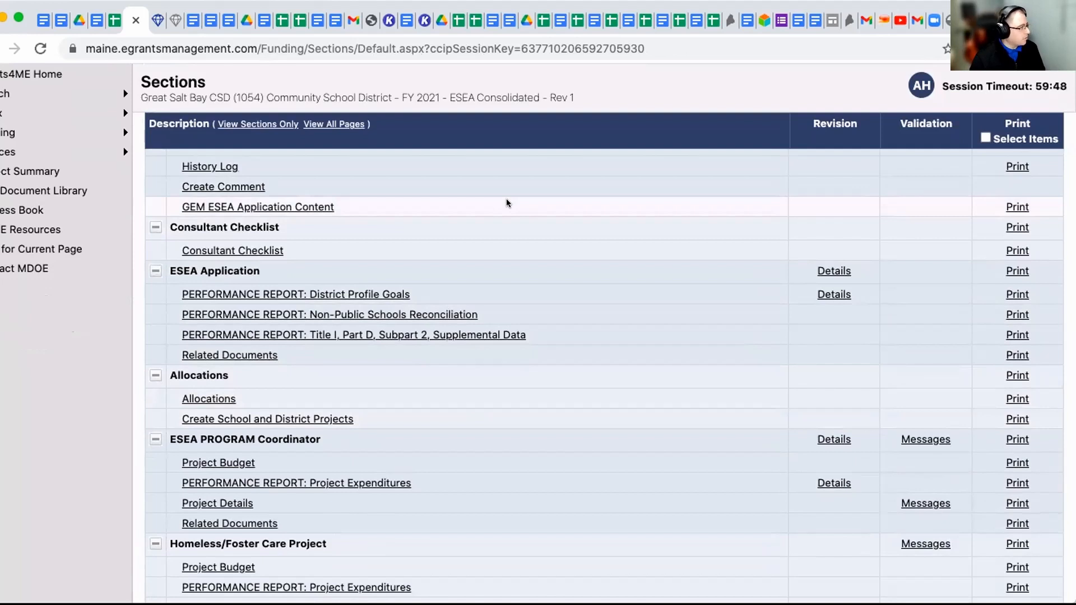
pyautogui.scroll(5, 507, 200)
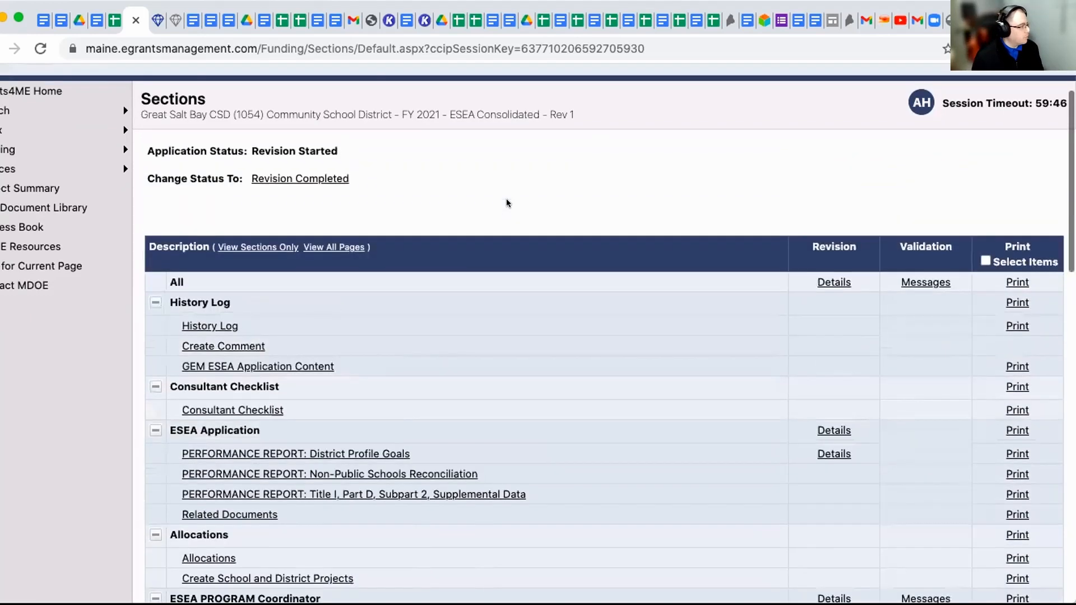
pyautogui.click(310, 178)
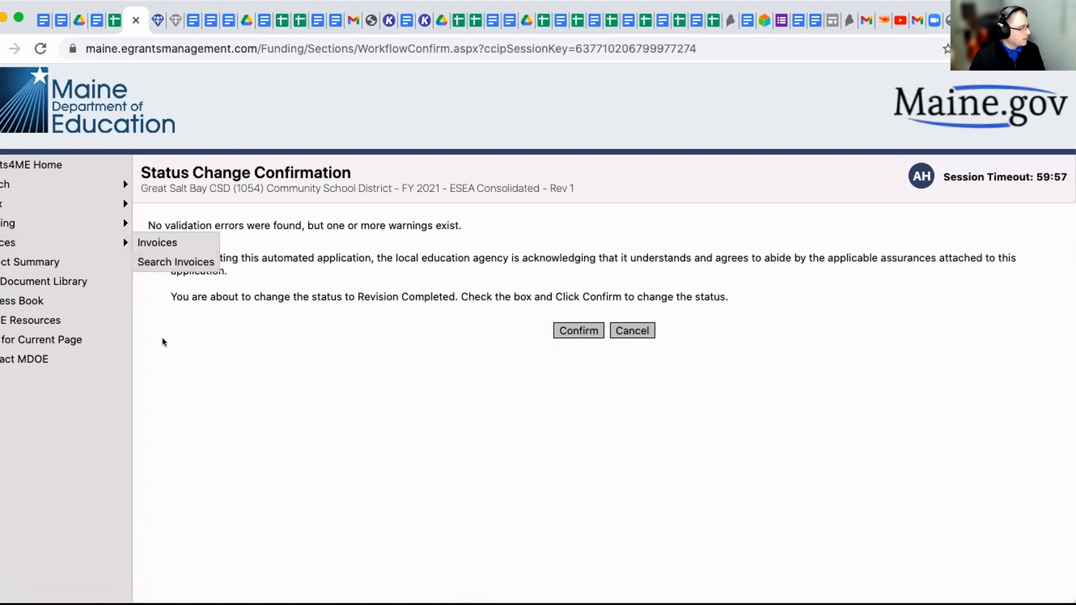
pyautogui.click(157, 258)
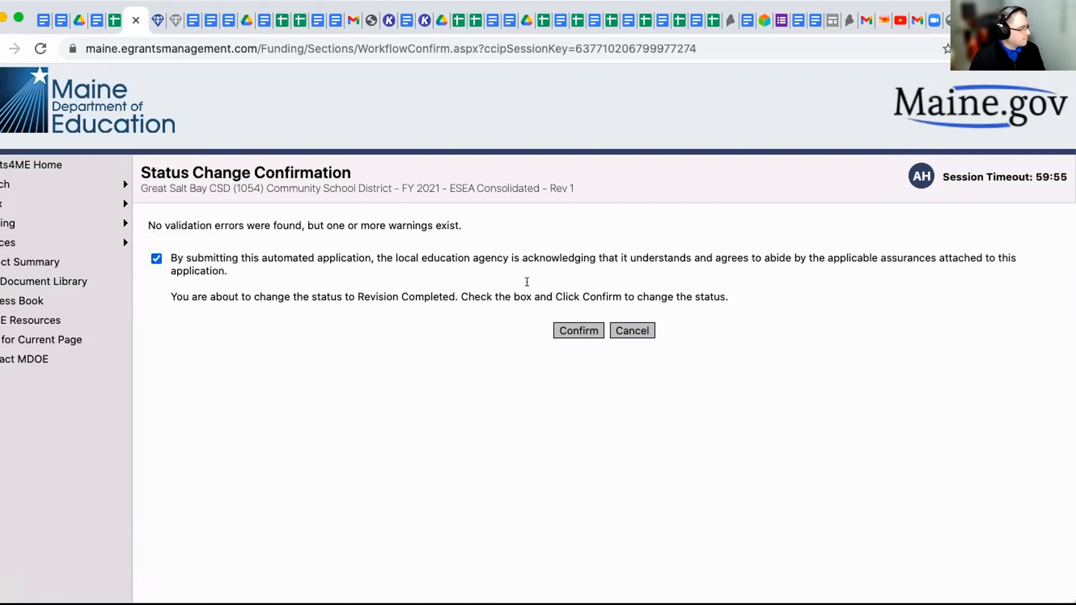
pyautogui.click(574, 331)
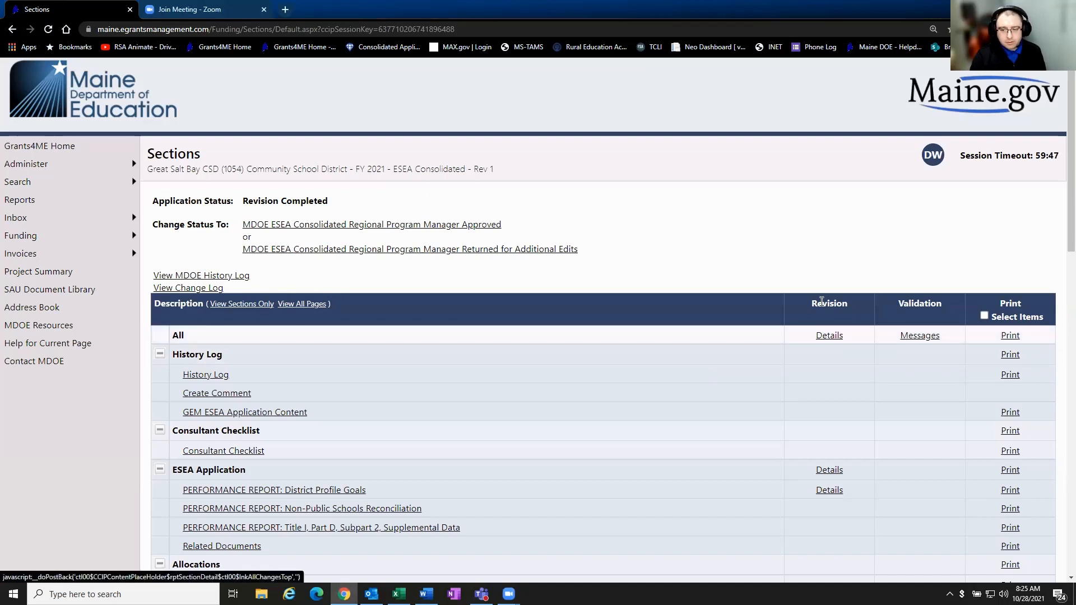
# - Open the revision details for all sections and examine the Title IIA Teacher Quality expenditure and budget changes
pyautogui.click(829, 336)
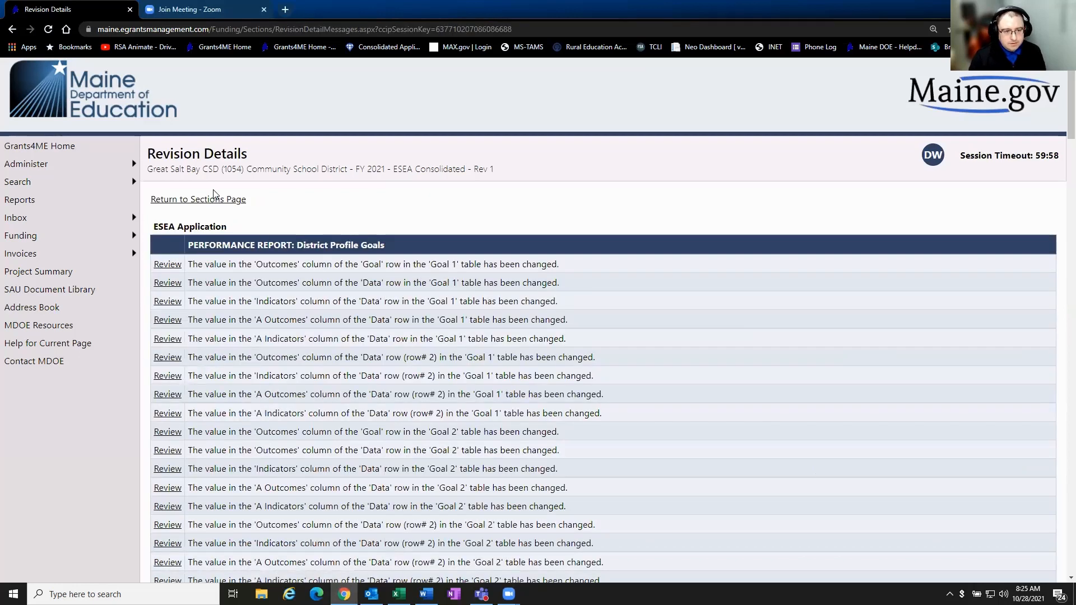
pyautogui.scroll(-6, 264, 239)
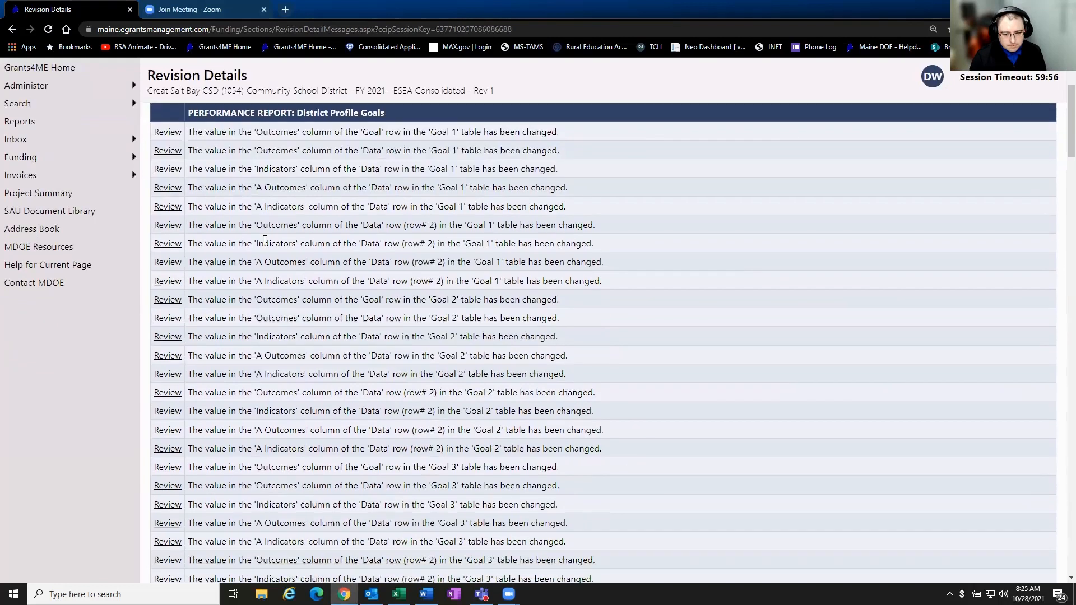
pyautogui.scroll(6, 264, 240)
pyautogui.scroll(-14, 348, 339)
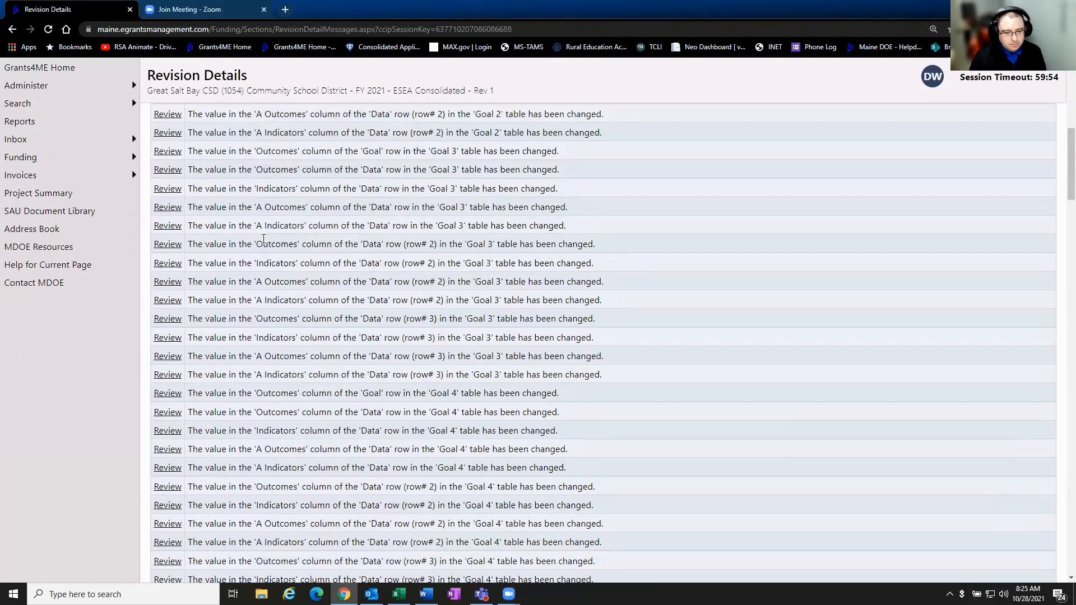
pyautogui.scroll(-2, 359, 334)
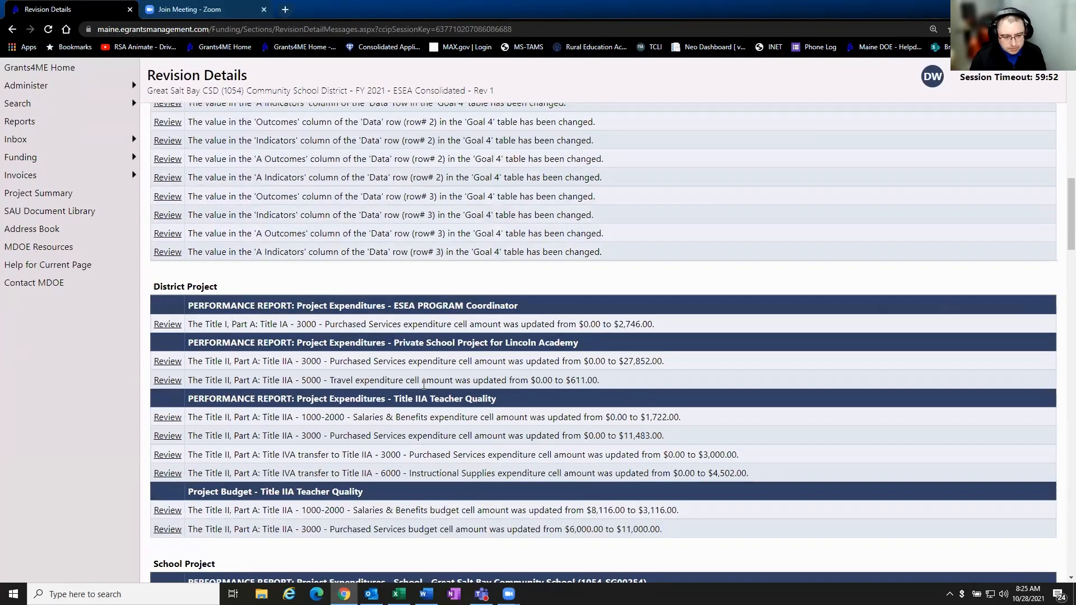
pyautogui.moveTo(381, 317); pyautogui.dragTo(488, 316)
pyautogui.moveTo(588, 352); pyautogui.dragTo(669, 355)
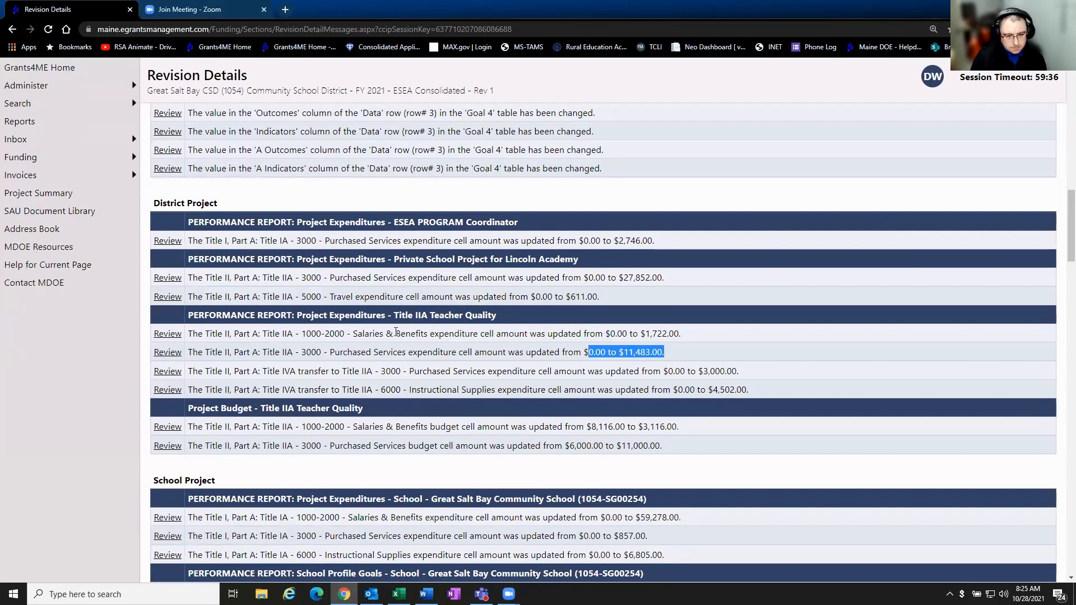
pyautogui.scroll(-1, 381, 373)
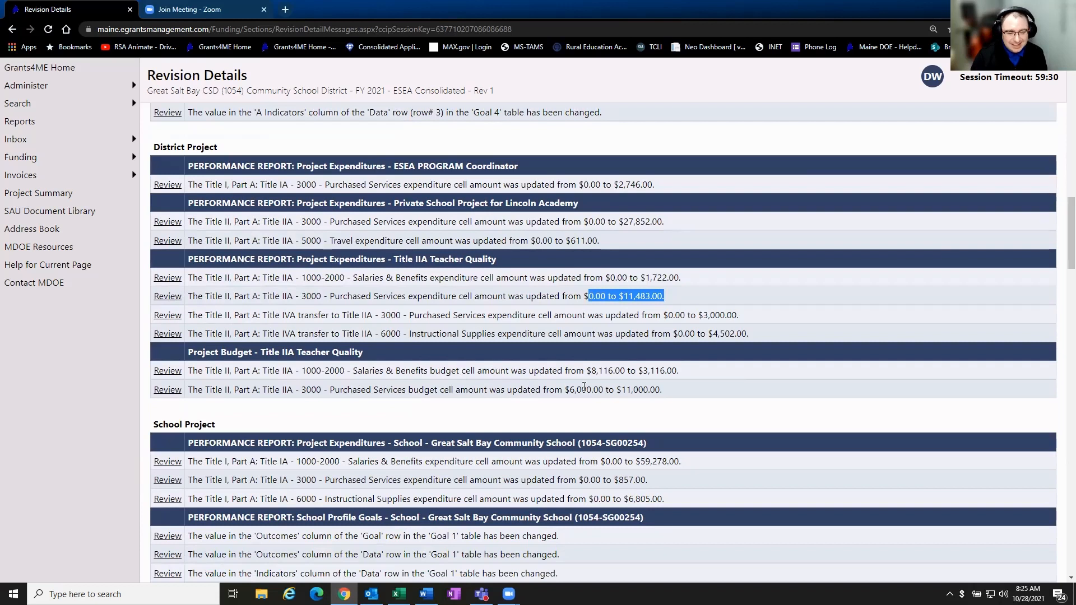
pyautogui.moveTo(591, 370); pyautogui.dragTo(709, 370)
pyautogui.scroll(-1, 708, 370)
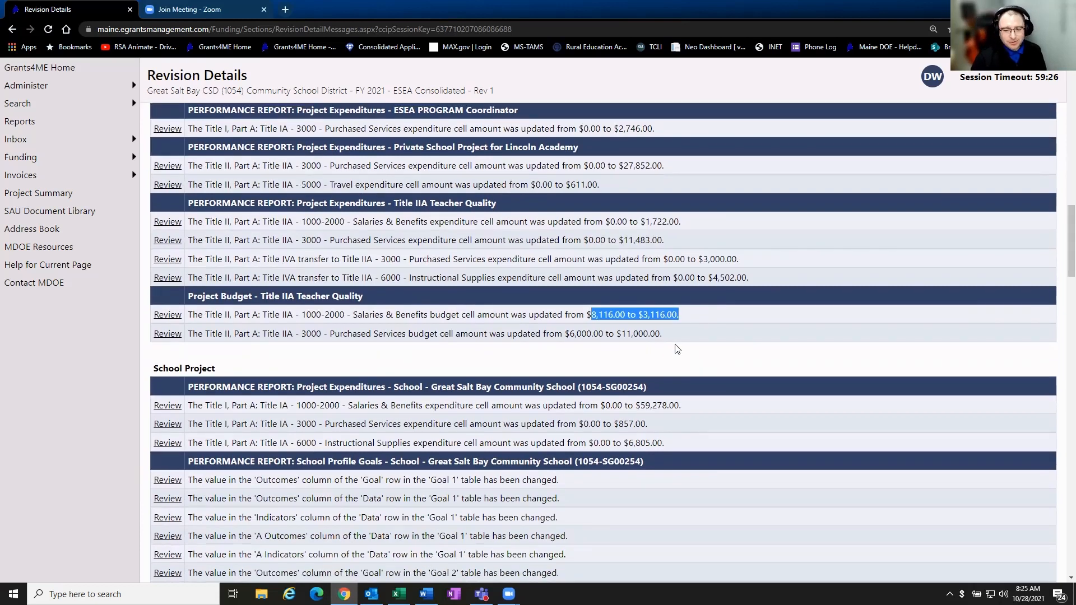
pyautogui.moveTo(565, 333); pyautogui.dragTo(680, 335)
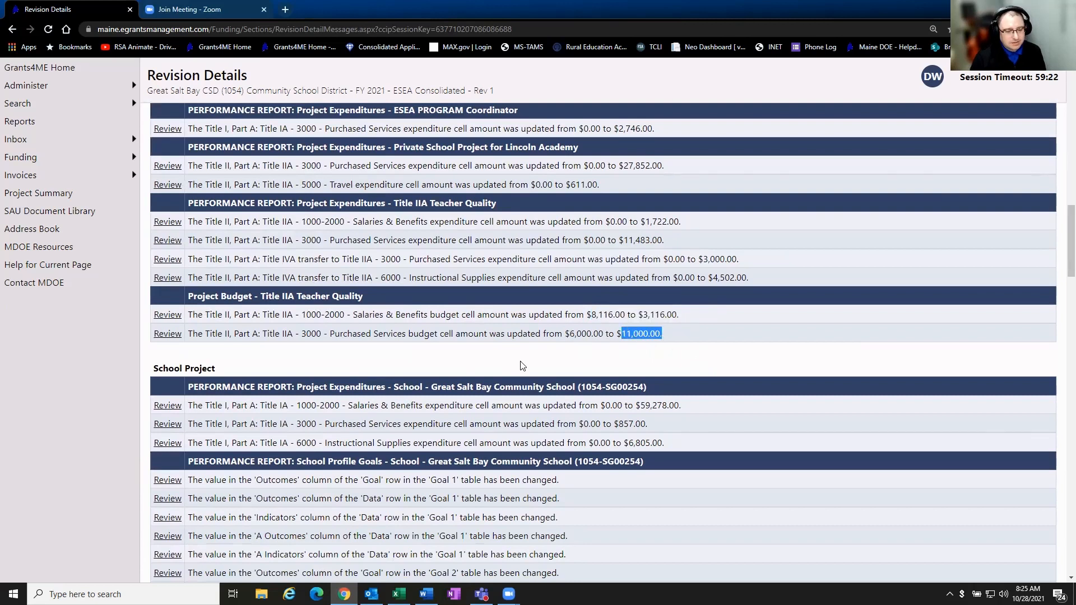
pyautogui.scroll(7, 524, 364)
pyautogui.scroll(10, 524, 364)
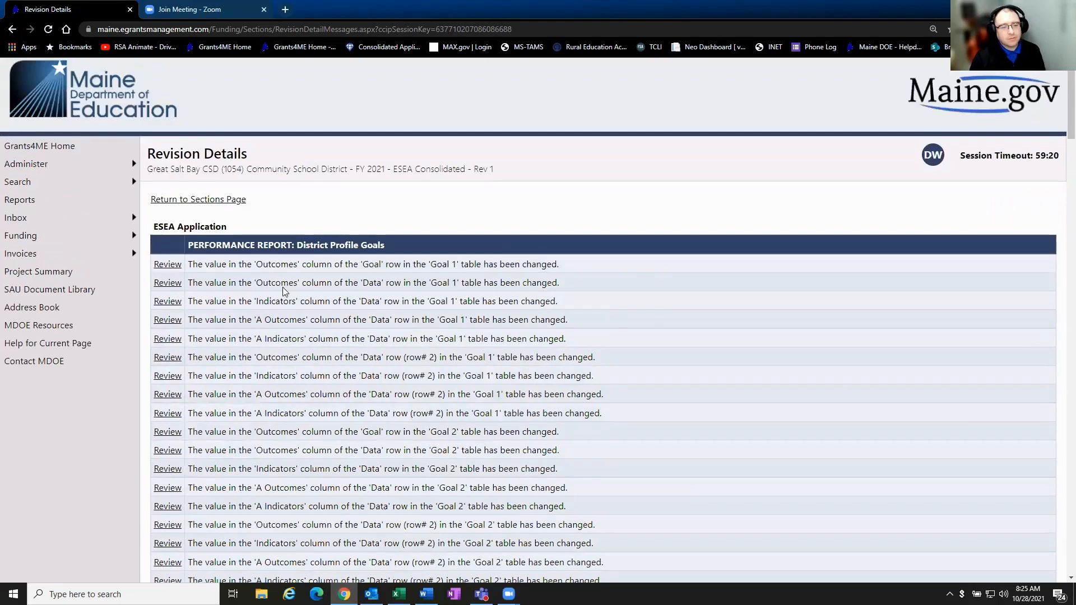
# - Return to Sections and change the application status to MDOE ESEA Consolidated Regional Program Manager Approved, confirming the change
pyautogui.click(241, 200)
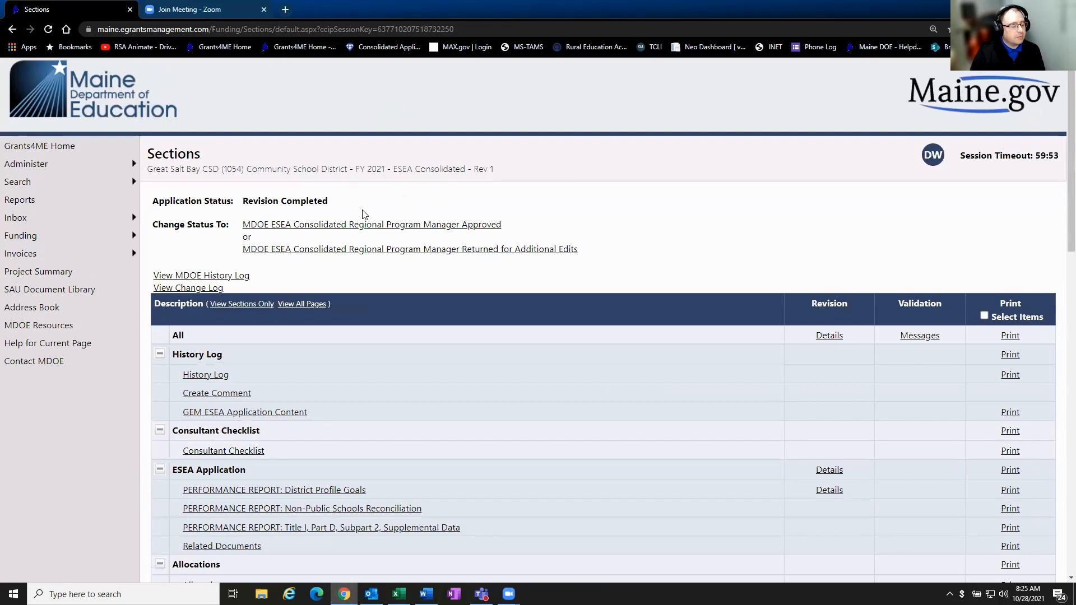
pyautogui.click(344, 226)
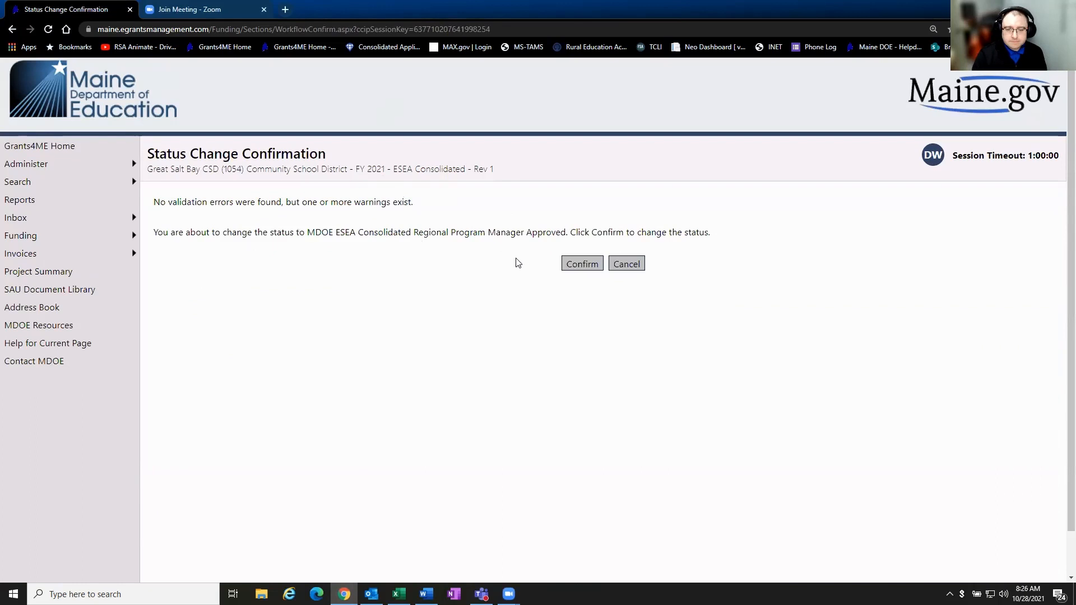
pyautogui.click(569, 266)
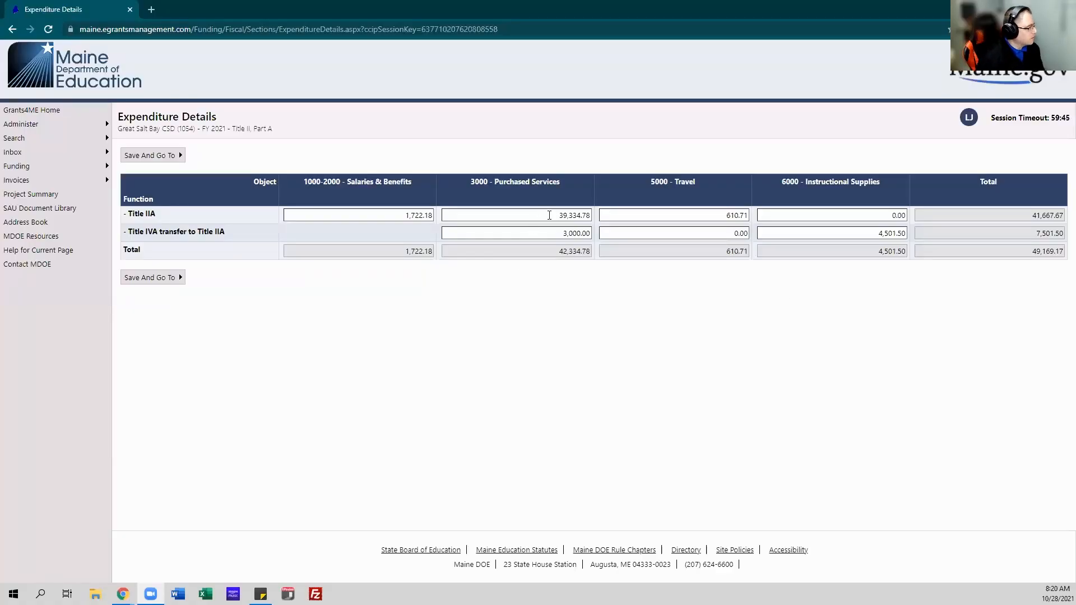
pyautogui.moveTo(549, 215)
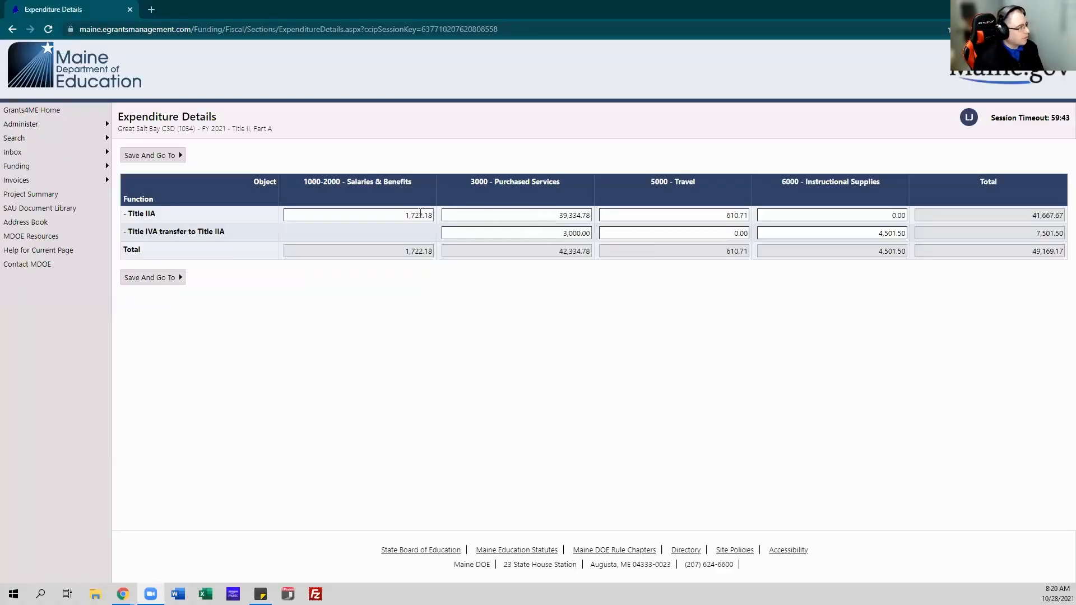
# - Reload the invoice's Expenditure Details and check the Title IIA Purchased Services approved budget, funds requested and amount remaining
pyautogui.click(50, 30)
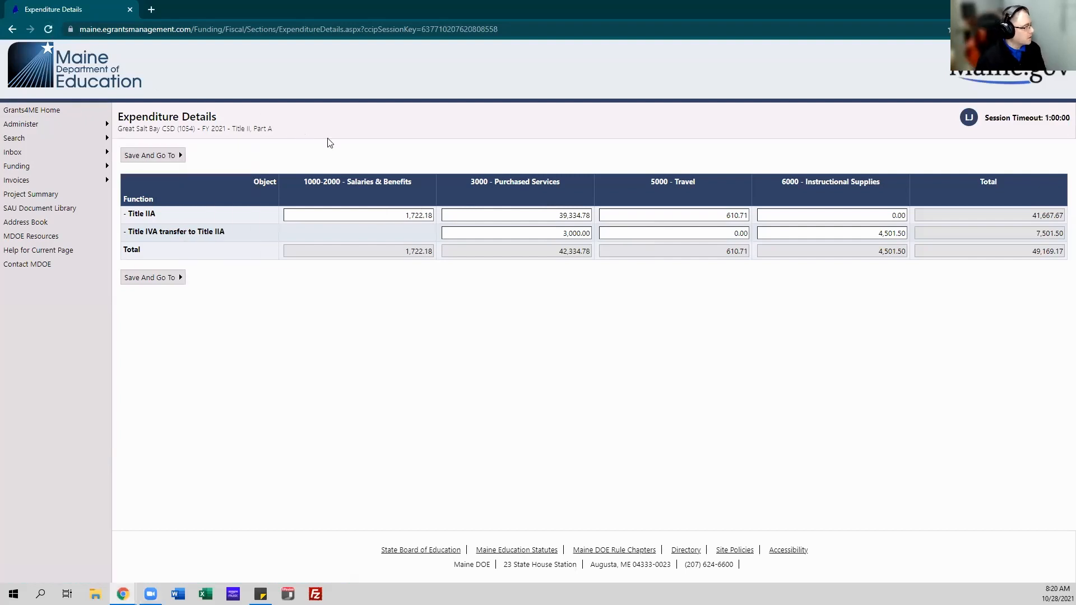
pyautogui.moveTo(527, 215)
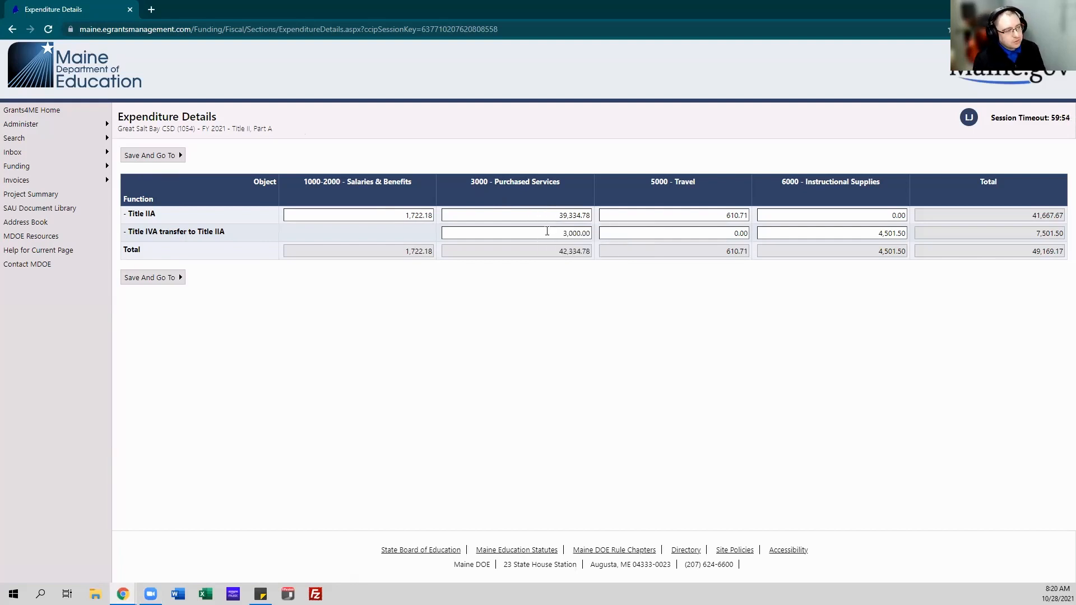
pyautogui.moveTo(552, 234)
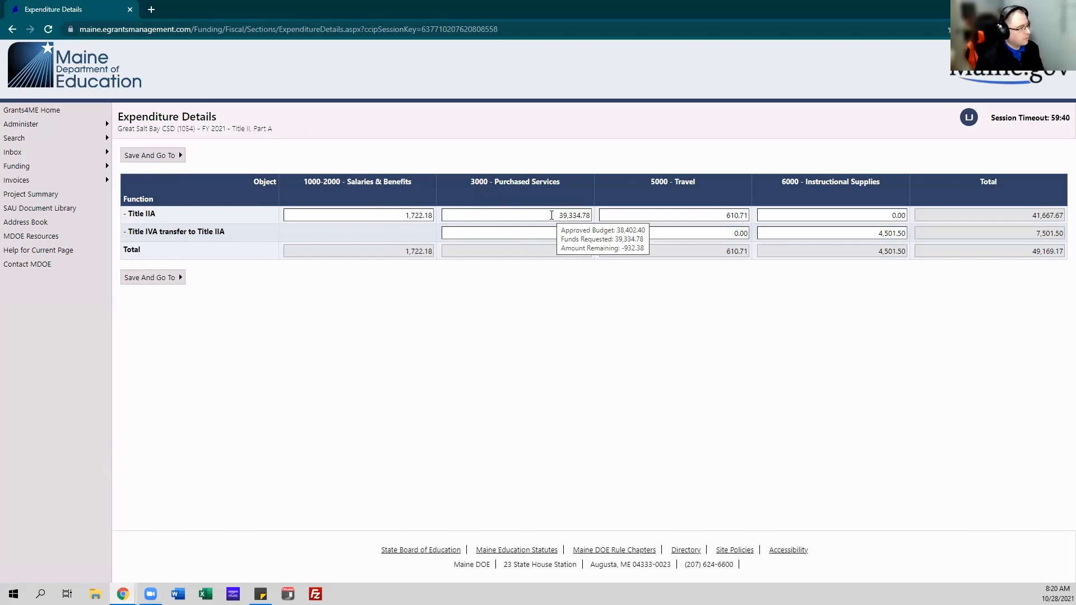
# - Save the expenditure details, go to the invoice sections, and review the Related Documents validation messages before returning to the sections
pyautogui.click(150, 155)
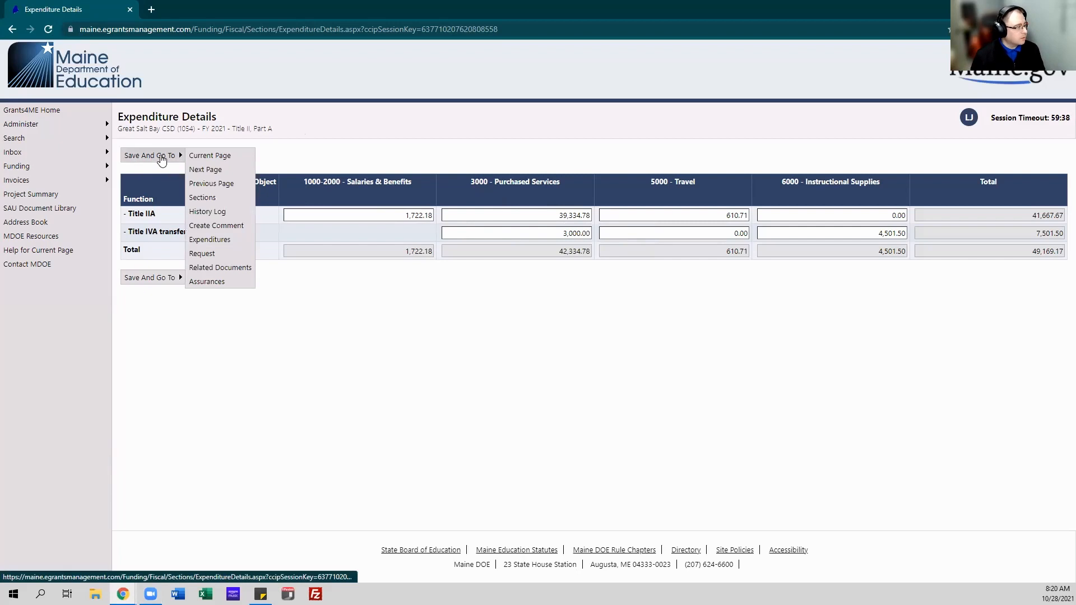
pyautogui.click(196, 197)
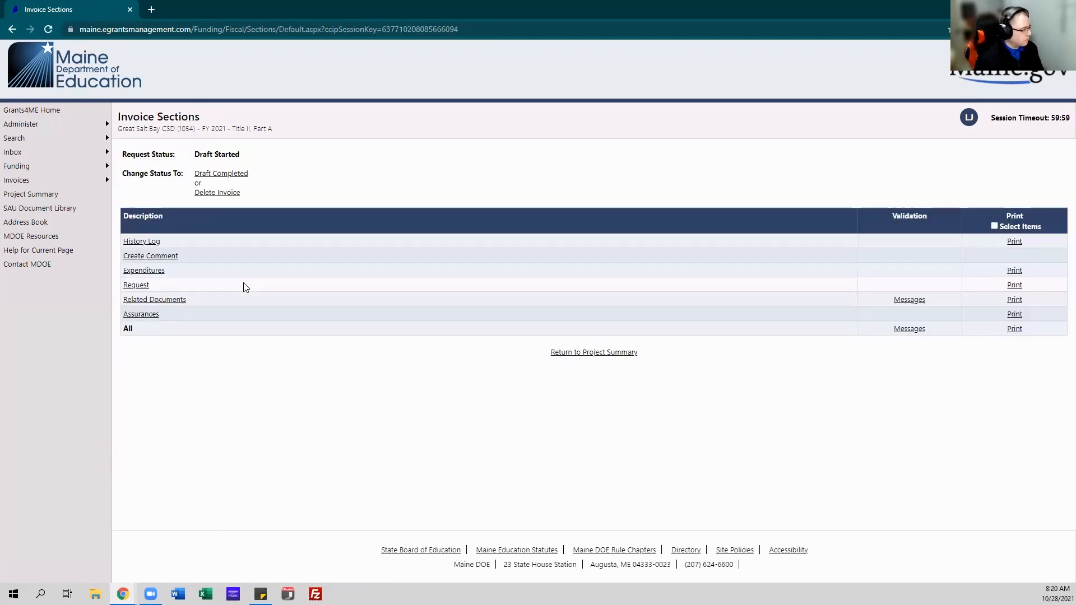
pyautogui.click(911, 303)
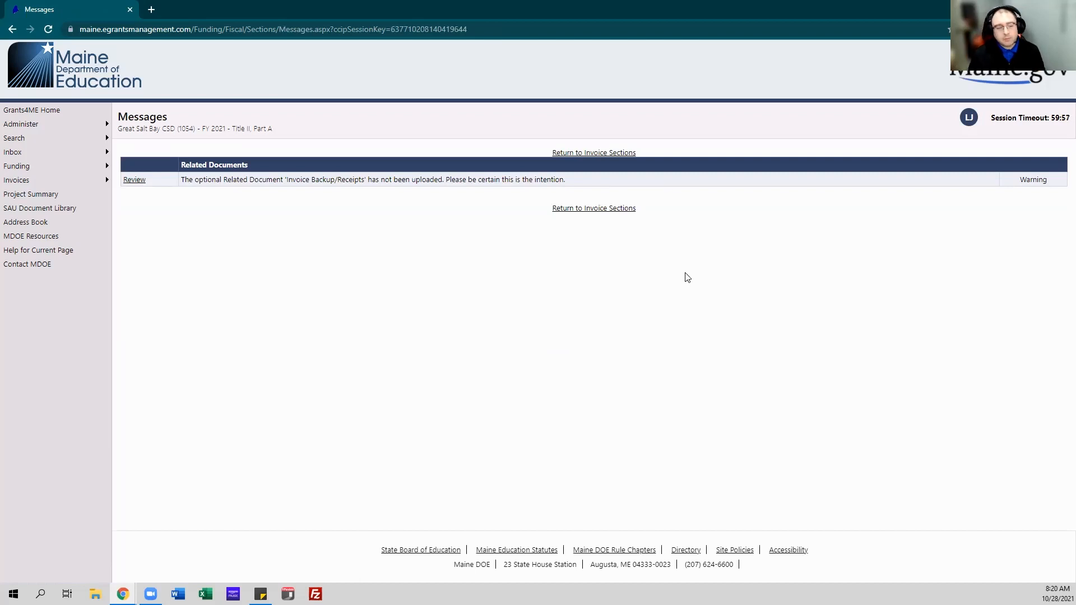
pyautogui.click(612, 159)
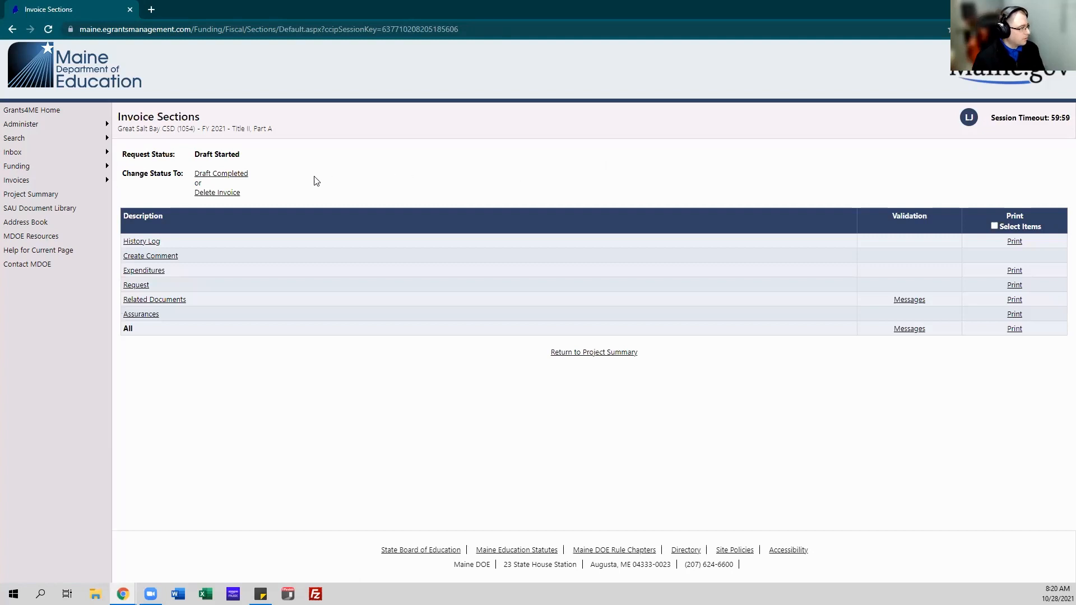
# - Change the Title II, Part A invoice status to Draft Completed, accepting the certification, confirming the change and returning to Invoice Sections
pyautogui.click(236, 175)
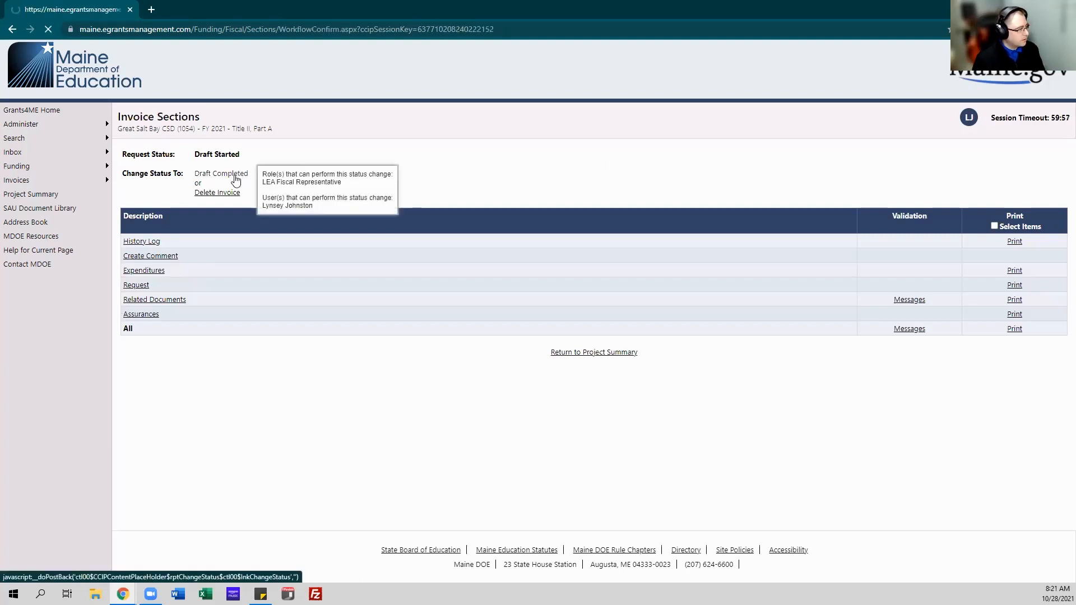
pyautogui.click(128, 178)
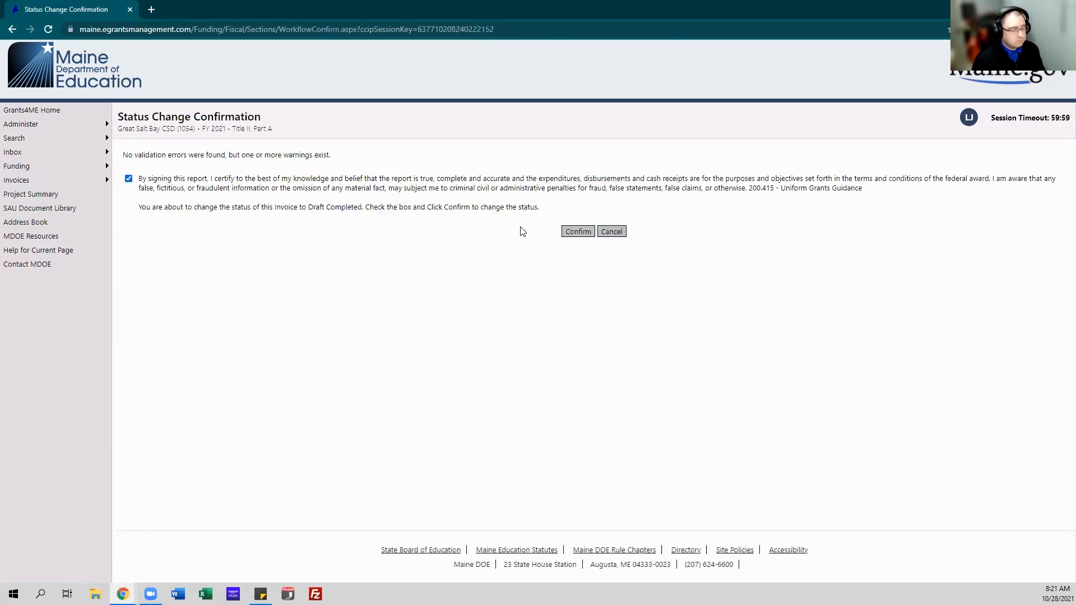
pyautogui.click(568, 233)
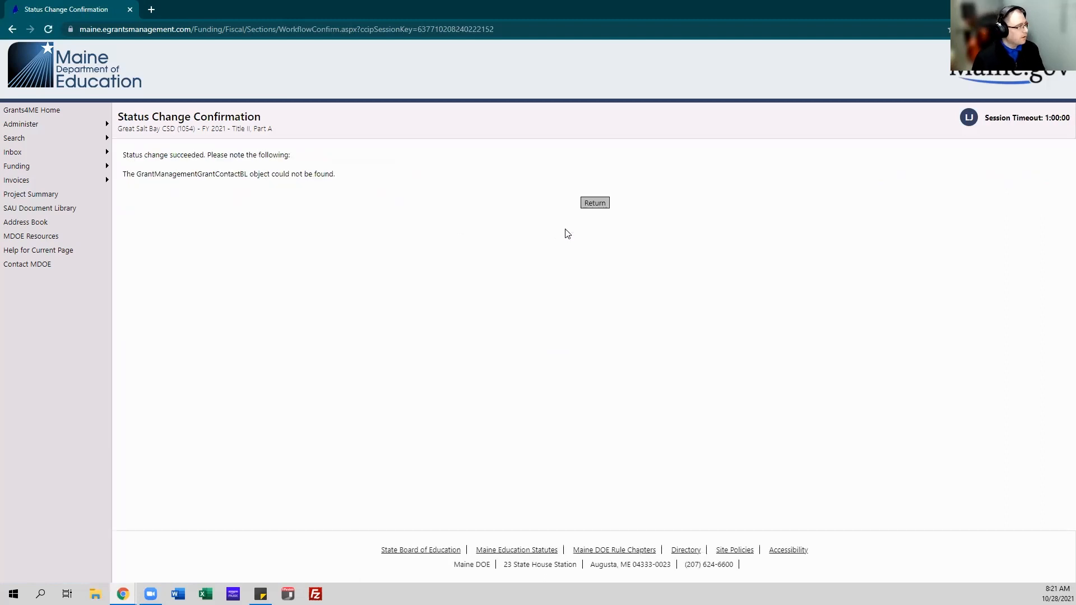
pyautogui.click(596, 203)
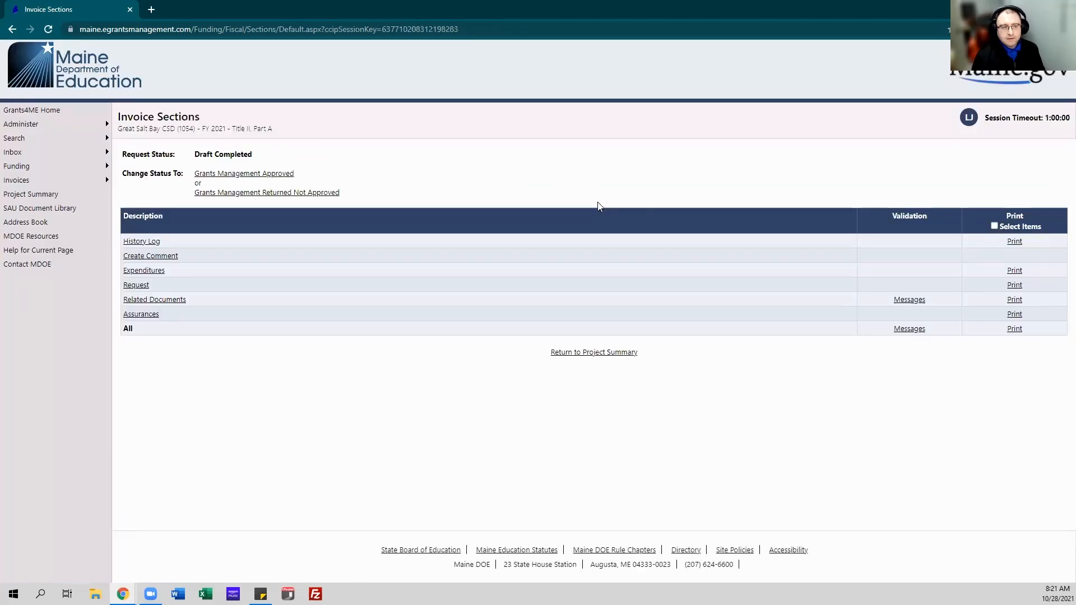